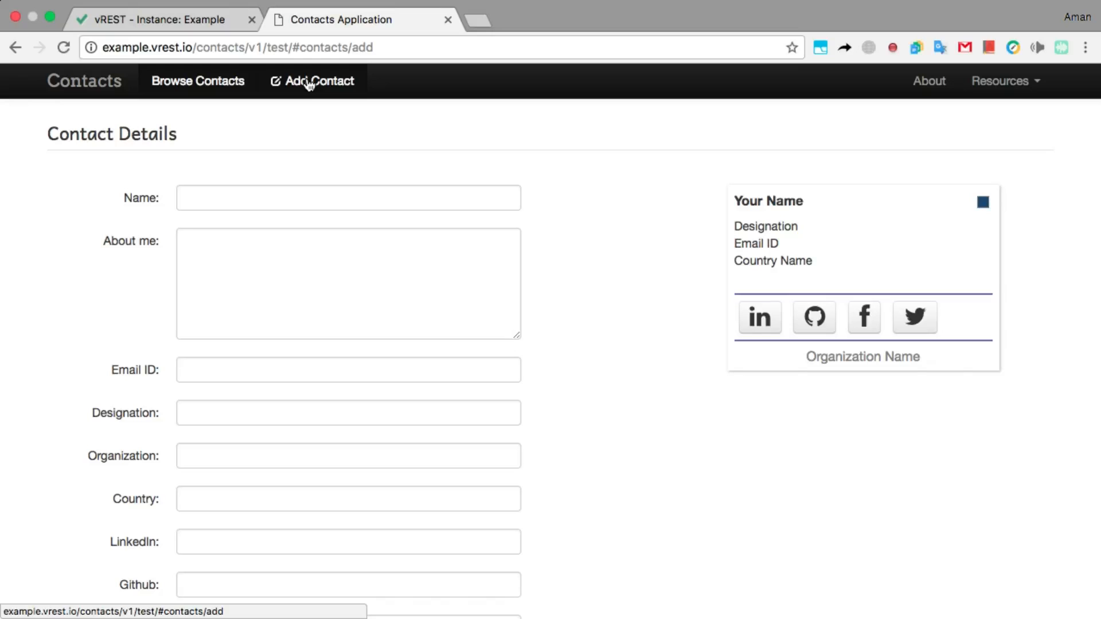
# Look through the fields of the Contact Details form
pyautogui.scroll(-3, 586, 306)
pyautogui.scroll(3, 585, 307)
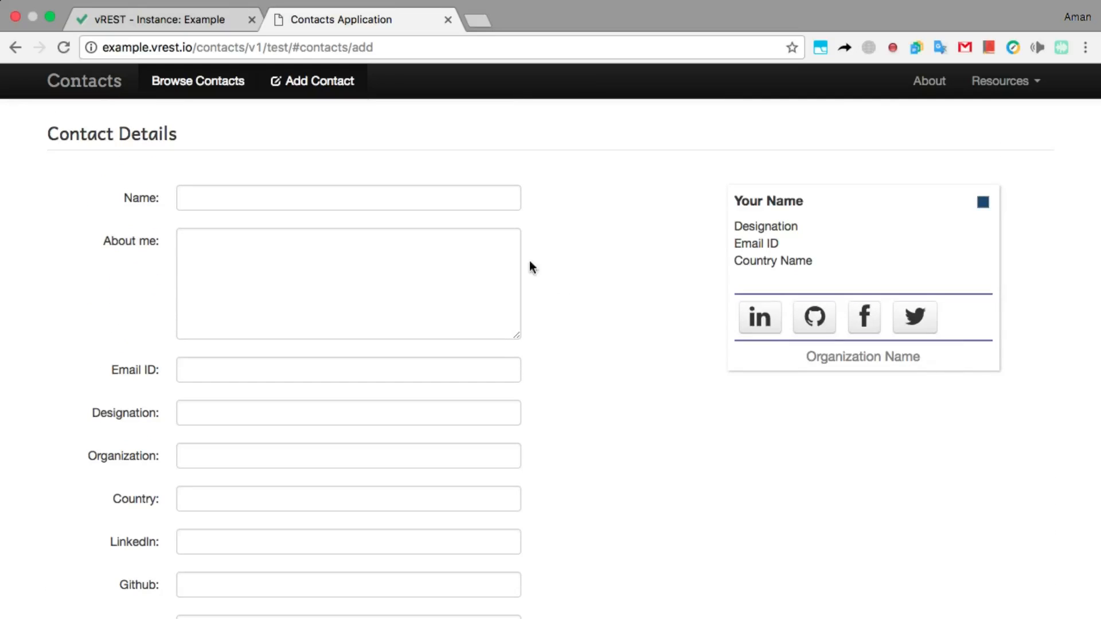
pyautogui.click(215, 22)
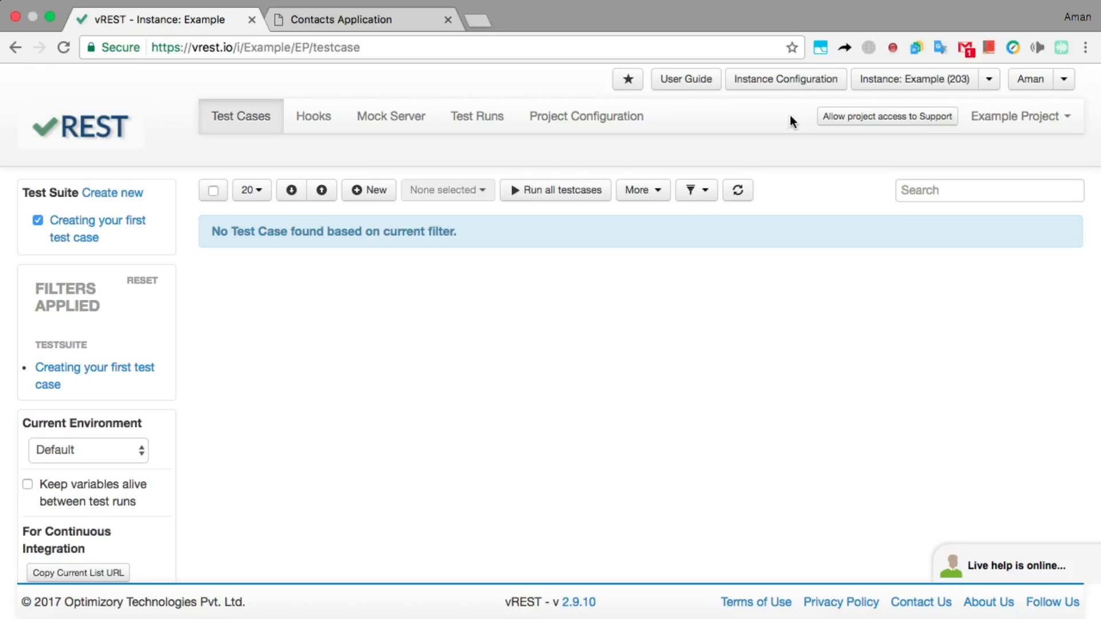
pyautogui.click(380, 191)
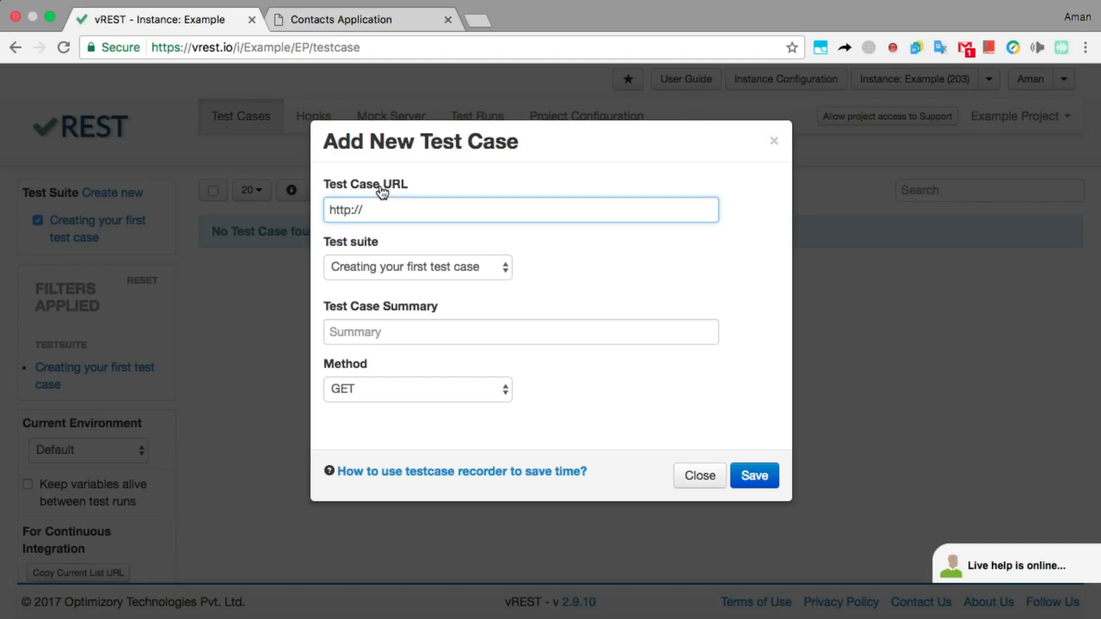
pyautogui.write('example.vrest.io/contacts/v1/test/contacts')
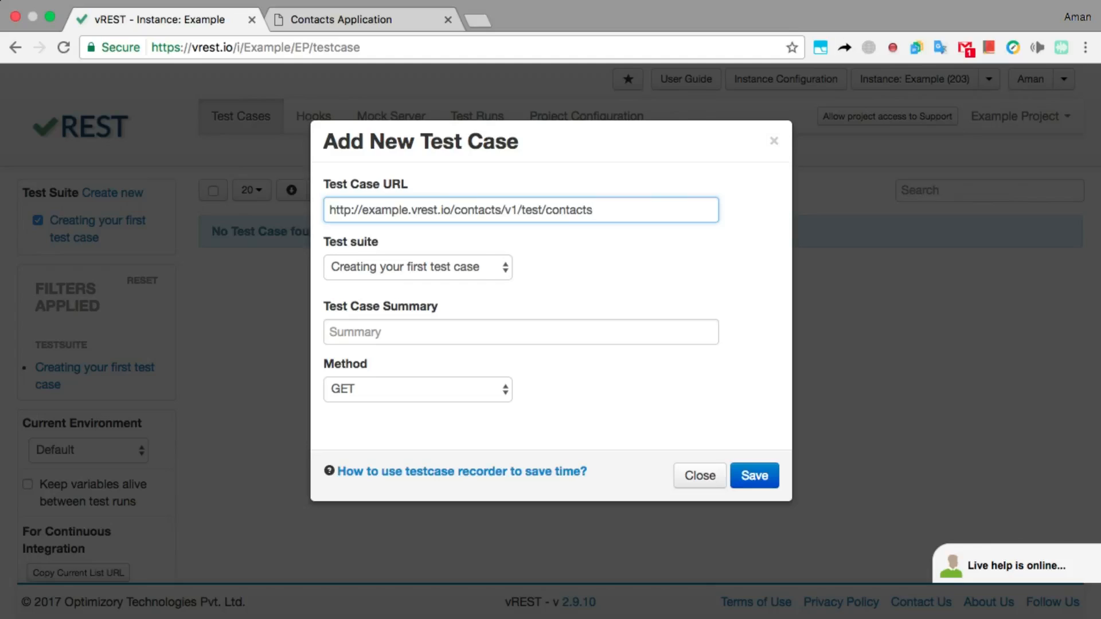
pyautogui.click(376, 271)
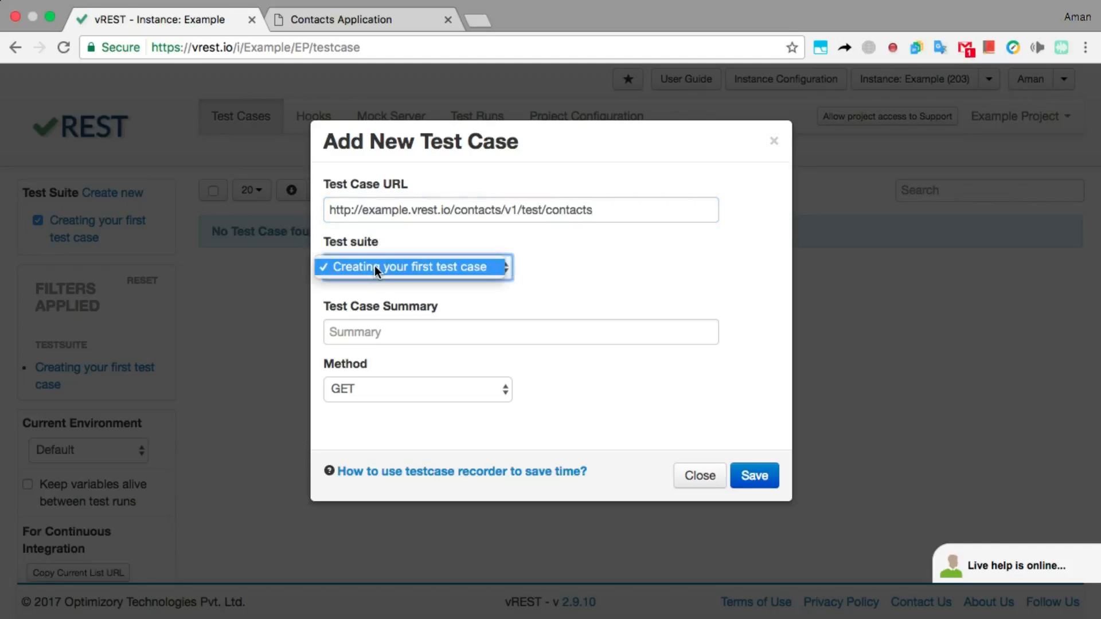
pyautogui.click(377, 270)
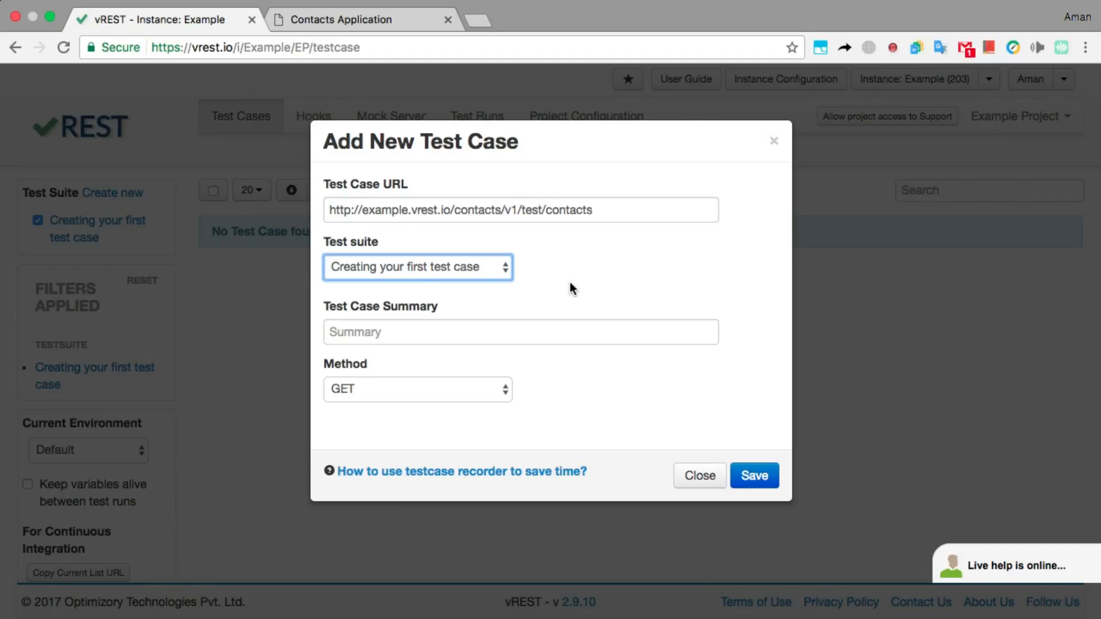
# Summarize the test case as "Validate whether Add Contacts API works with all valid details", set its method to POST and save it
pyautogui.click(462, 332)
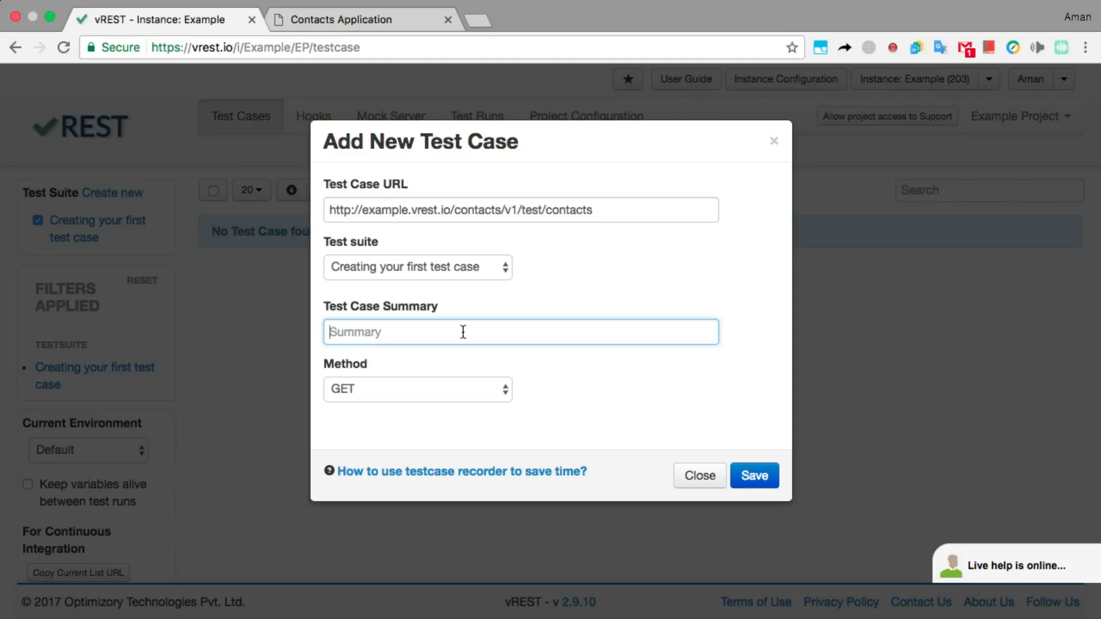
pyautogui.write('Validate whether Add Contacts API works with all valid details')
pyautogui.click(407, 403)
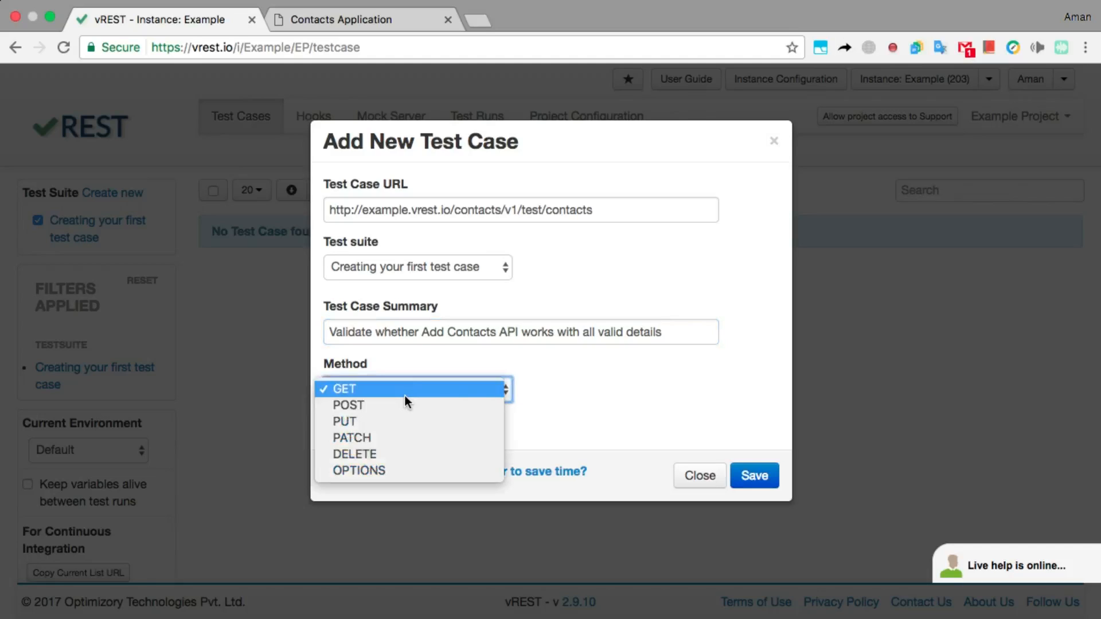
pyautogui.click(403, 405)
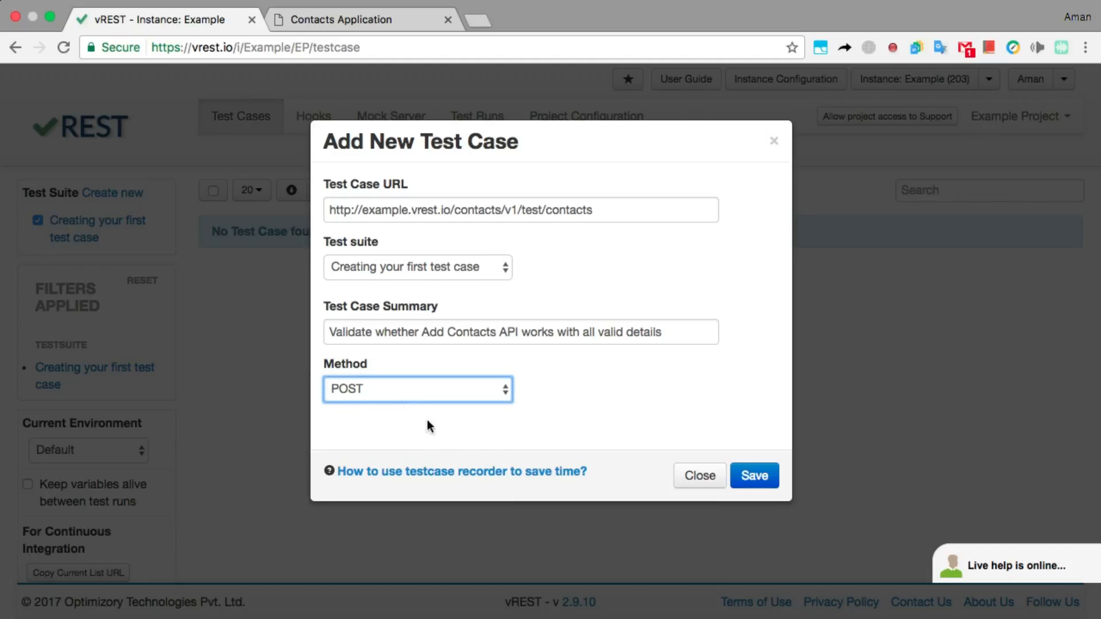
pyautogui.click(766, 477)
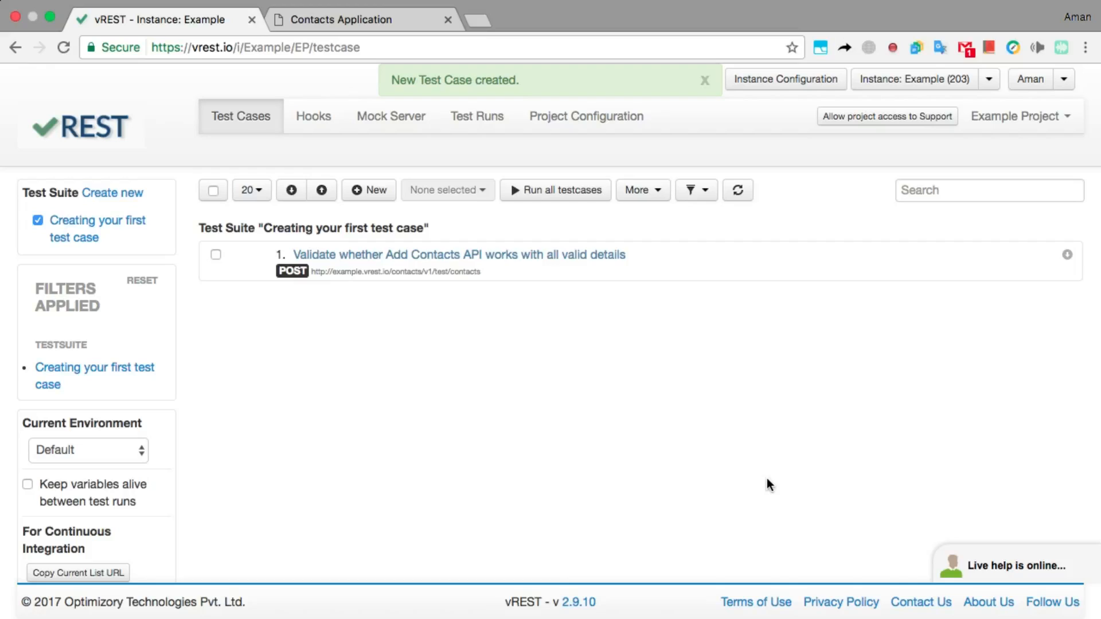
# In the new test case's request, replace the raw JSON body with the sample contact's details and save it
pyautogui.click(730, 273)
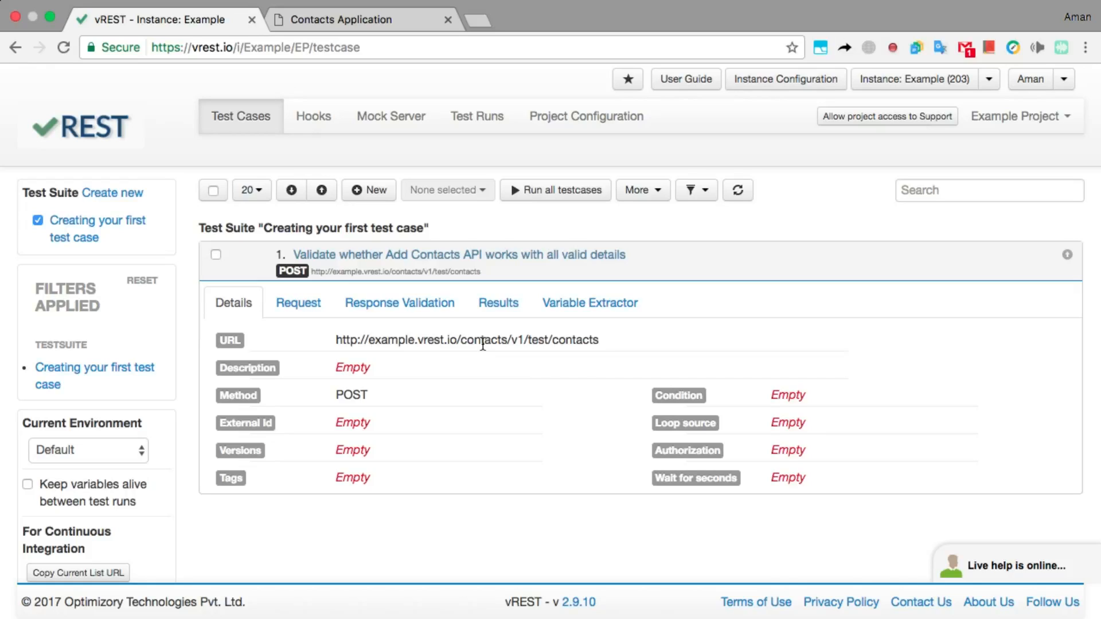
pyautogui.click(316, 307)
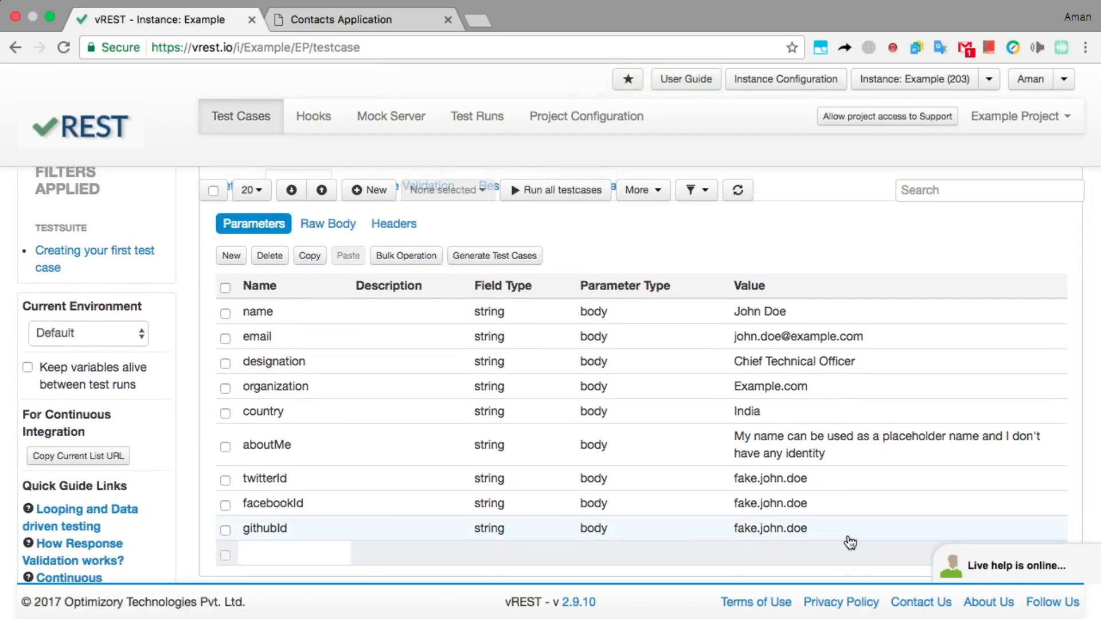
pyautogui.click(349, 229)
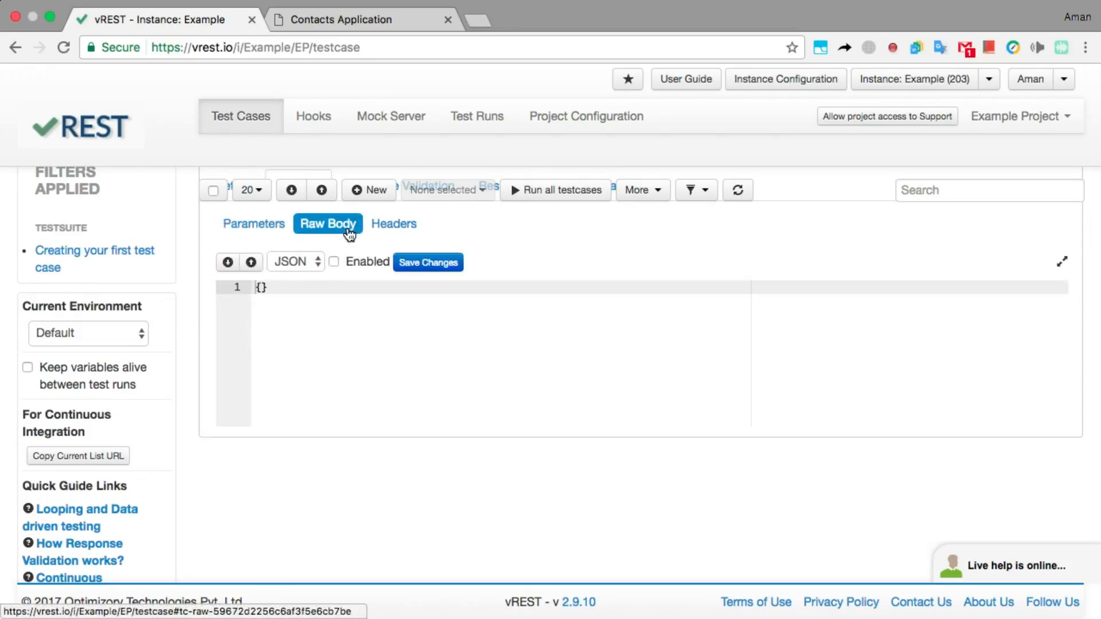
pyautogui.click(344, 340)
pyautogui.press('super+a')
pyautogui.press('super+v')
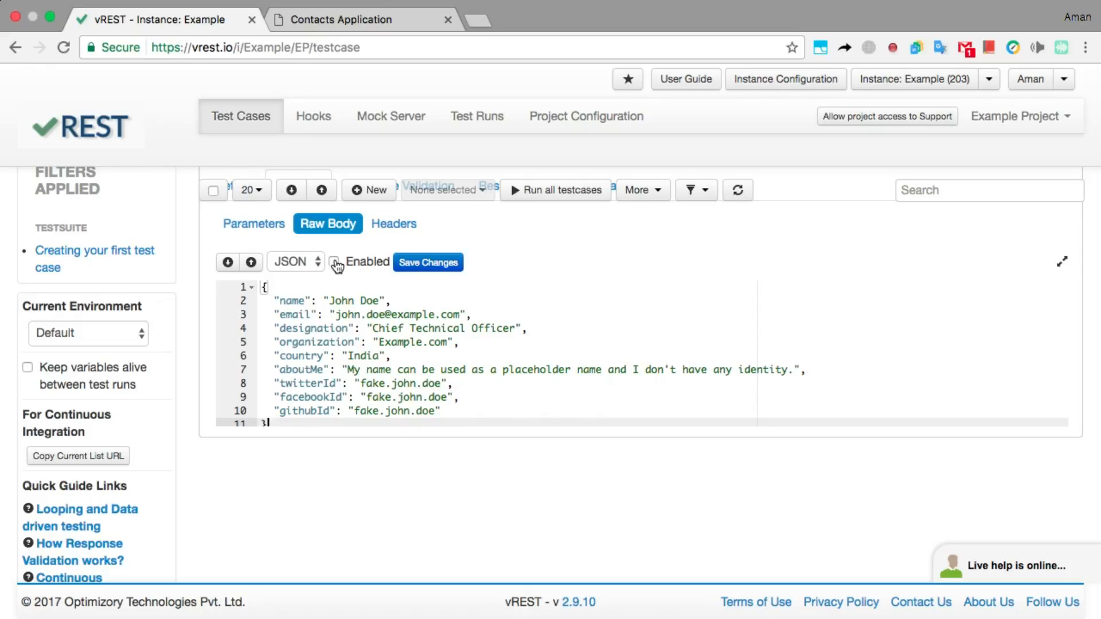
pyautogui.click(404, 263)
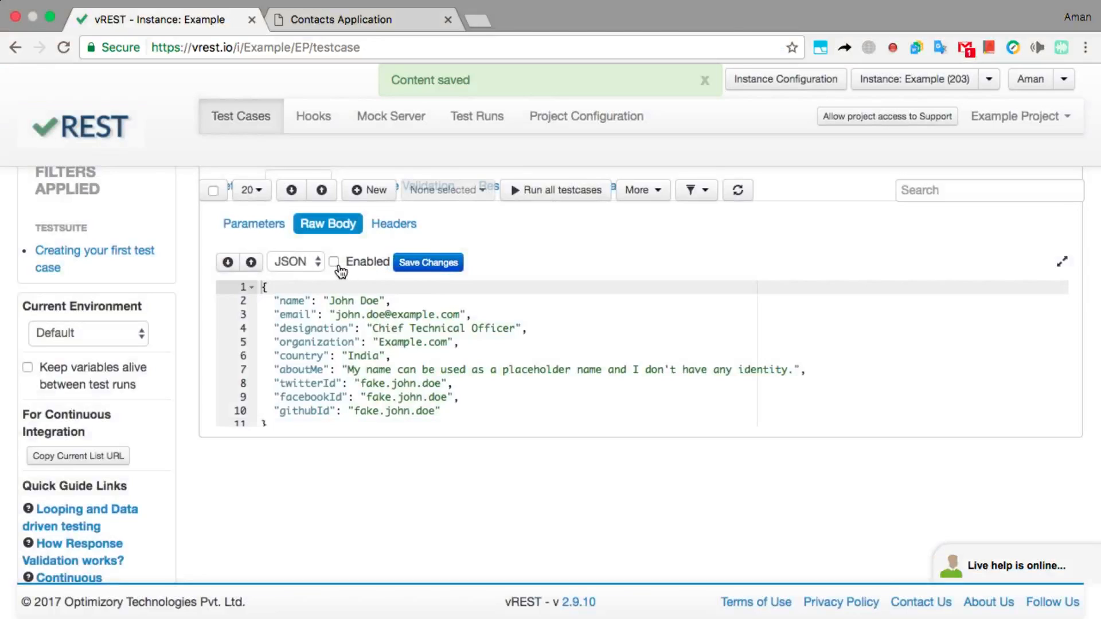
# Review the test case's request headers and its response validation assertions, expected body and expected schema
pyautogui.scroll(2, 338, 281)
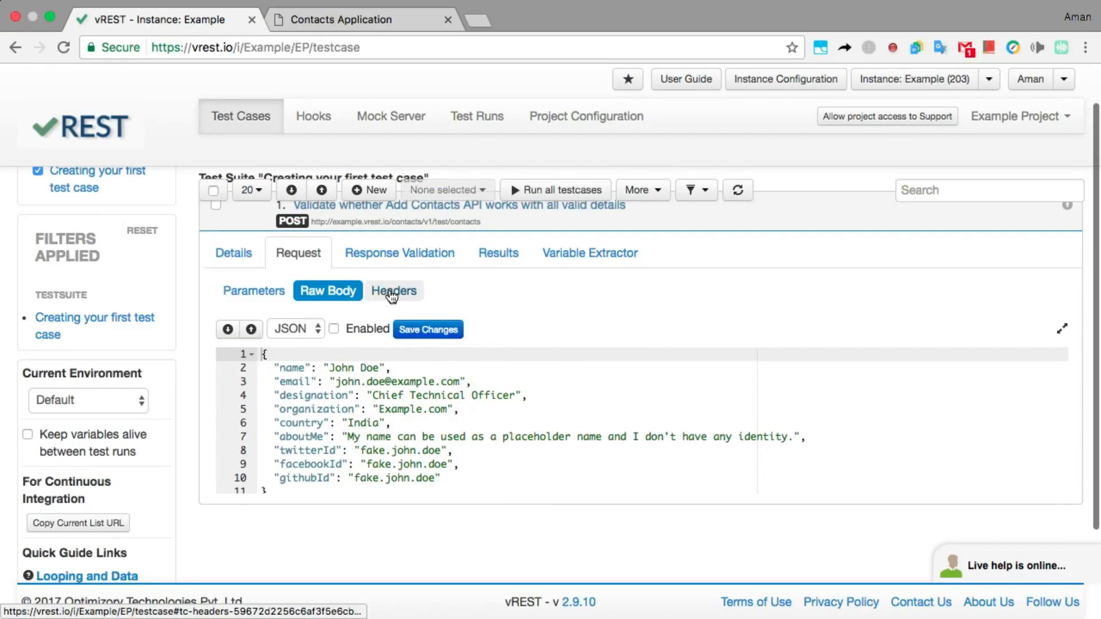
pyautogui.click(391, 293)
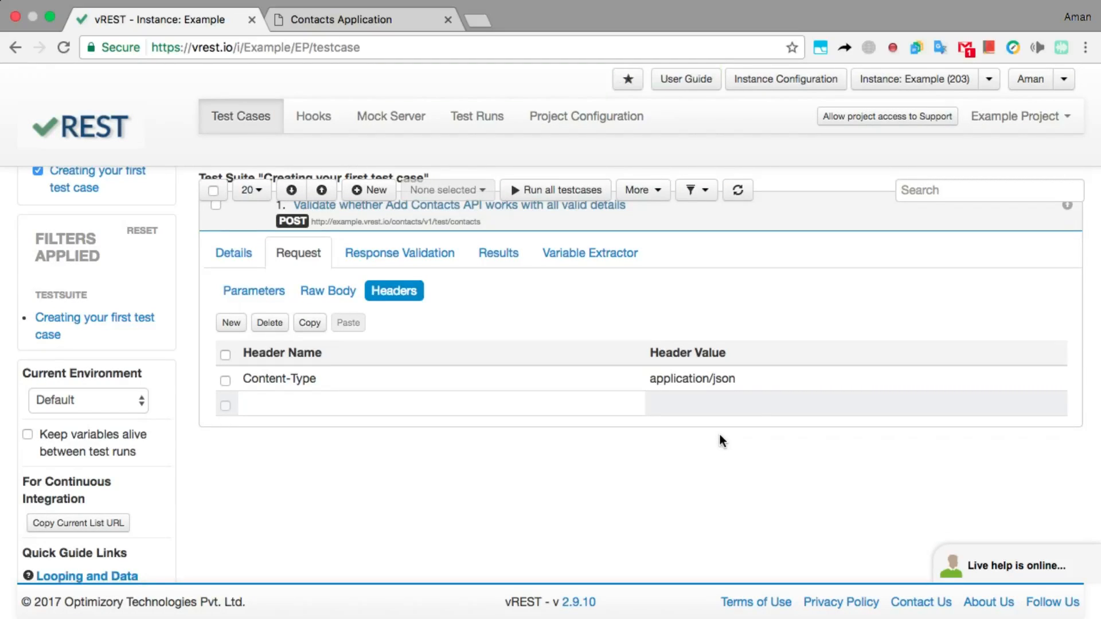
pyautogui.click(437, 253)
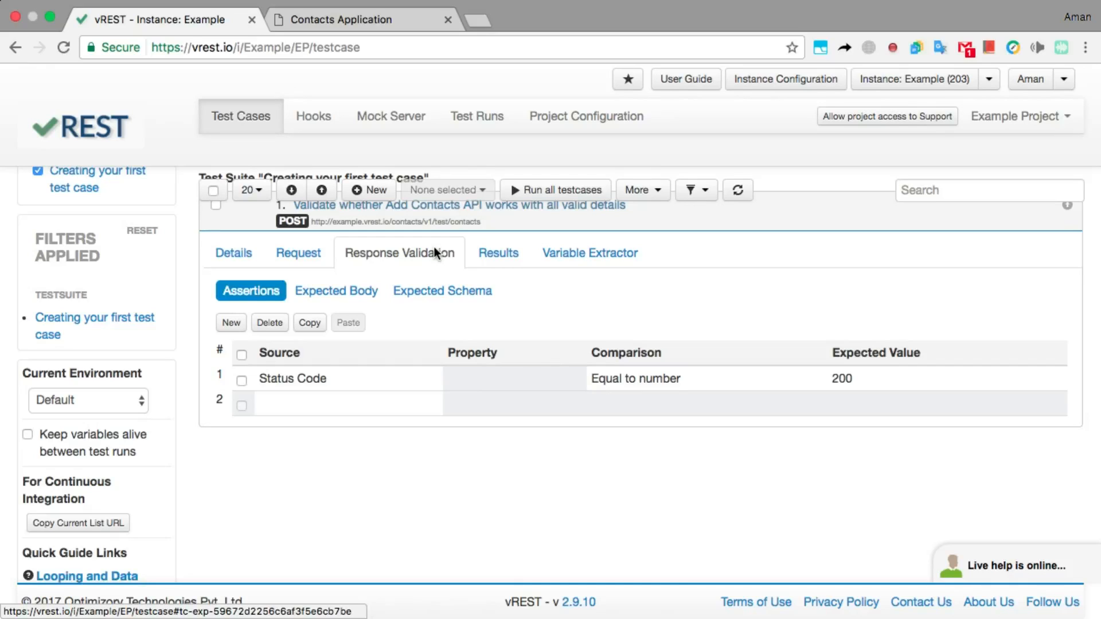
pyautogui.click(362, 294)
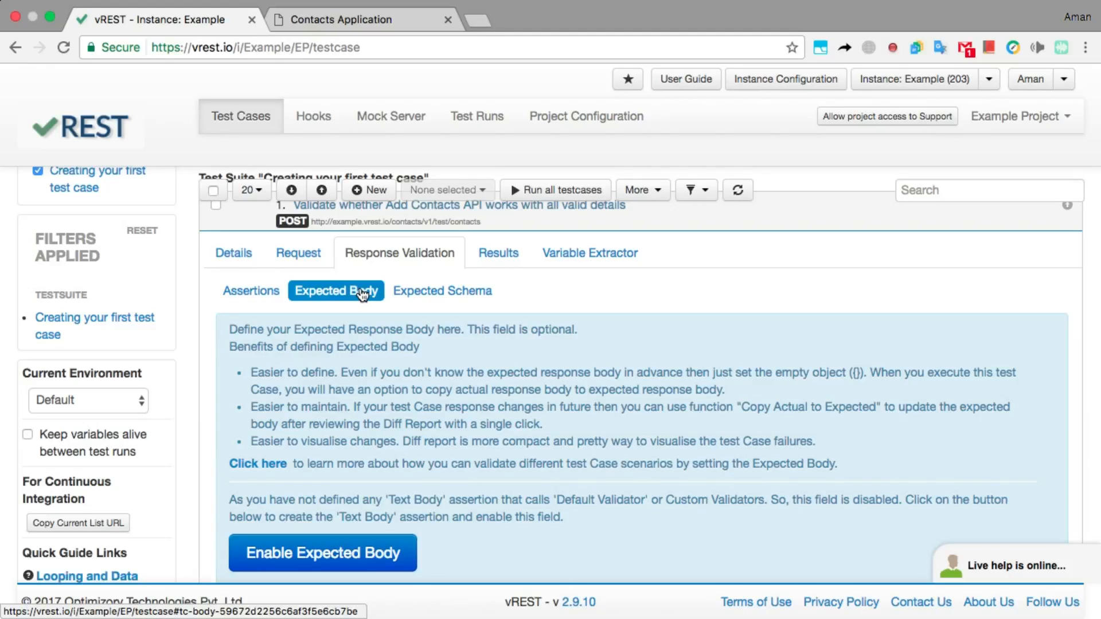
pyautogui.click(404, 294)
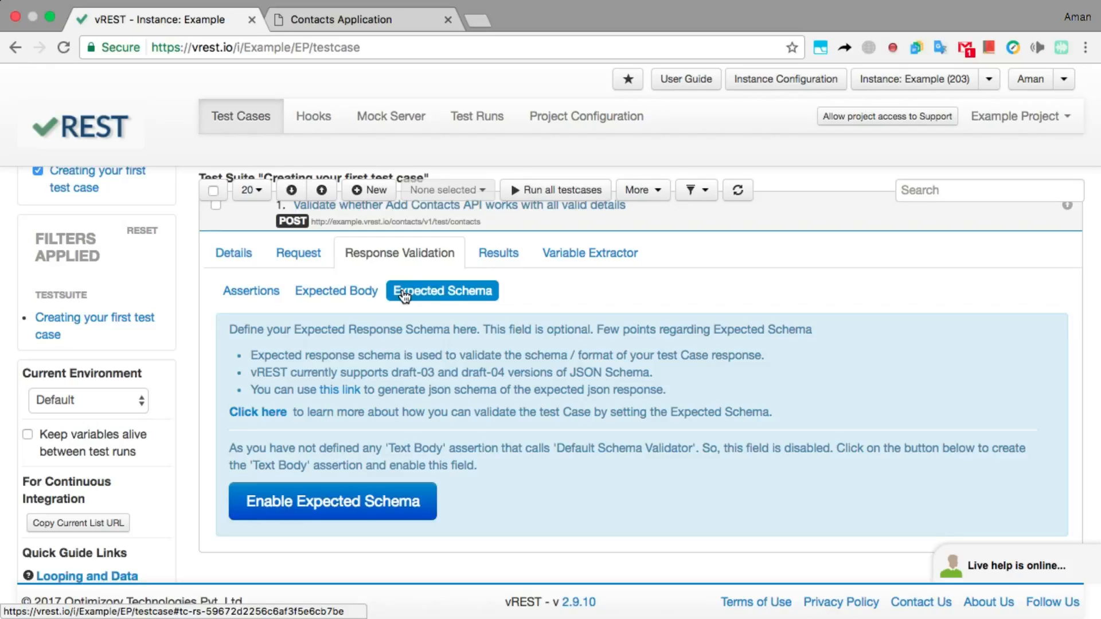
# Run all test cases and show the execution time details in the Add Contacts test case's results
pyautogui.click(528, 195)
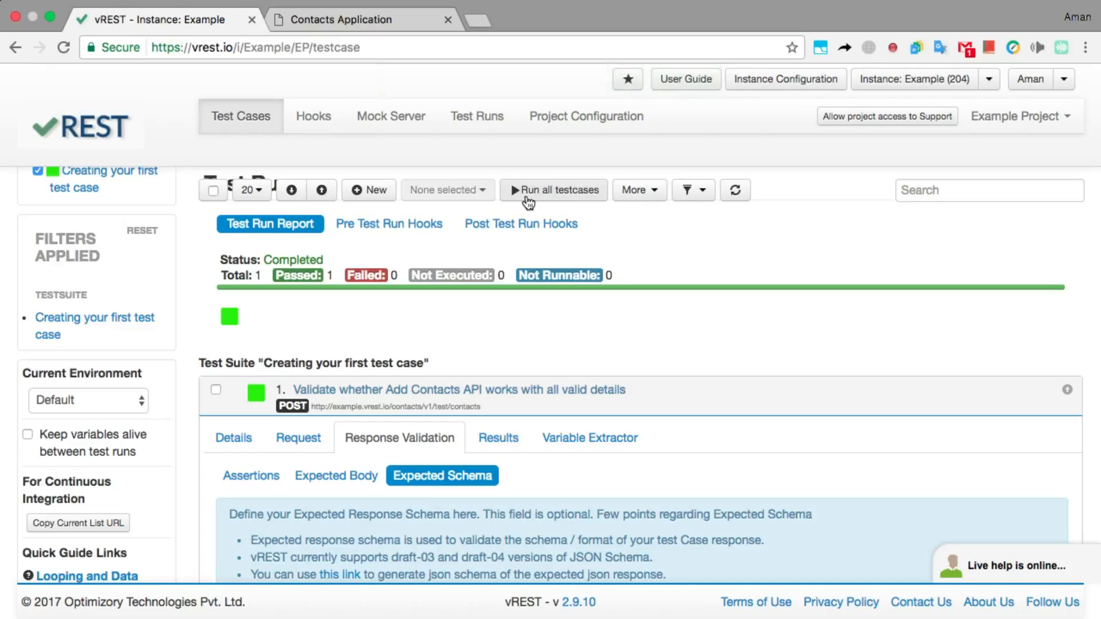
pyautogui.click(486, 438)
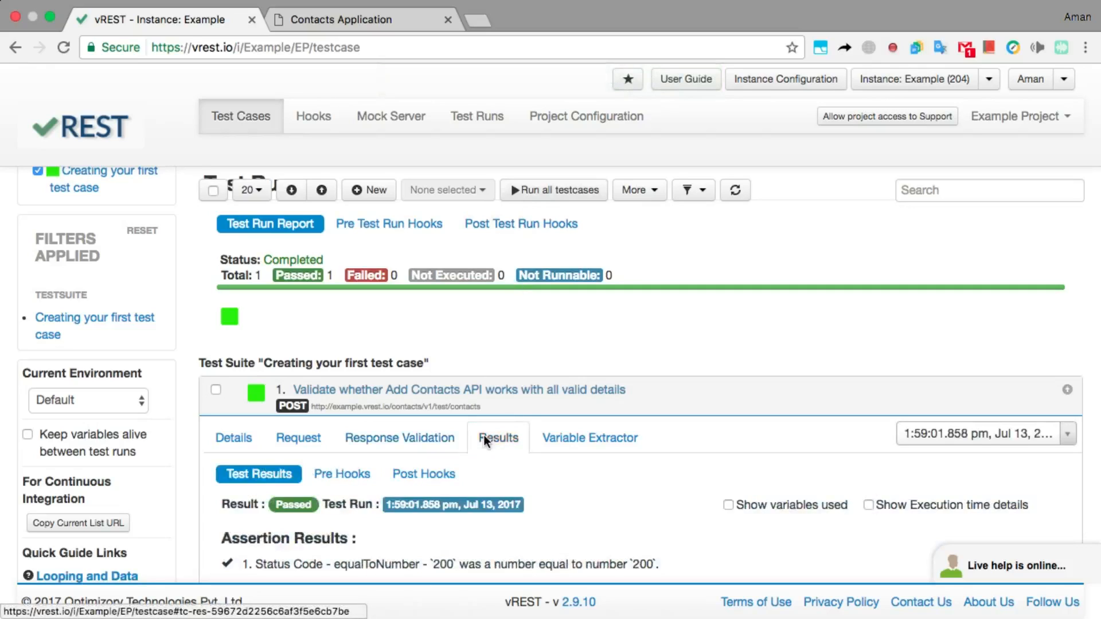
pyautogui.scroll(-3, 485, 440)
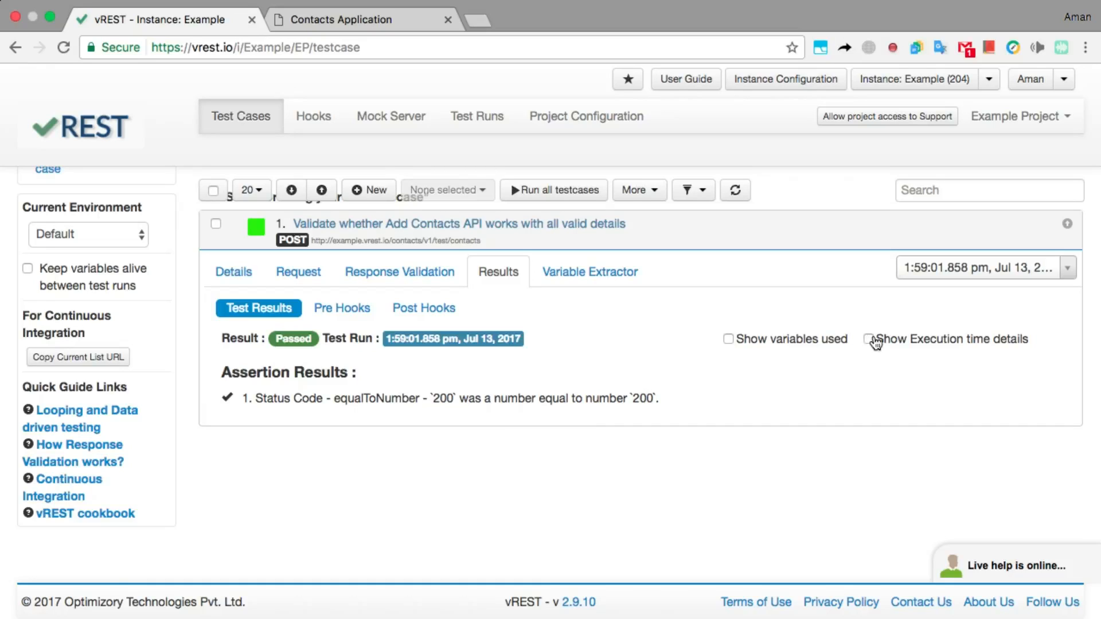
pyautogui.click(868, 339)
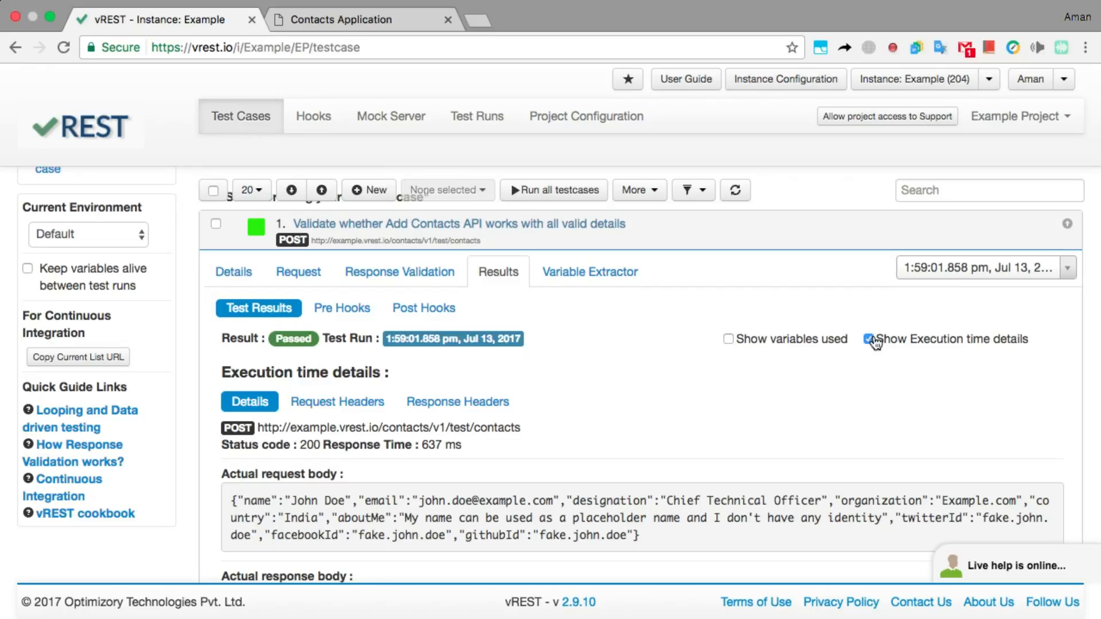
# Examine the executed request and response bodies, the request and response headers, and the assertion results
pyautogui.scroll(-5, 657, 402)
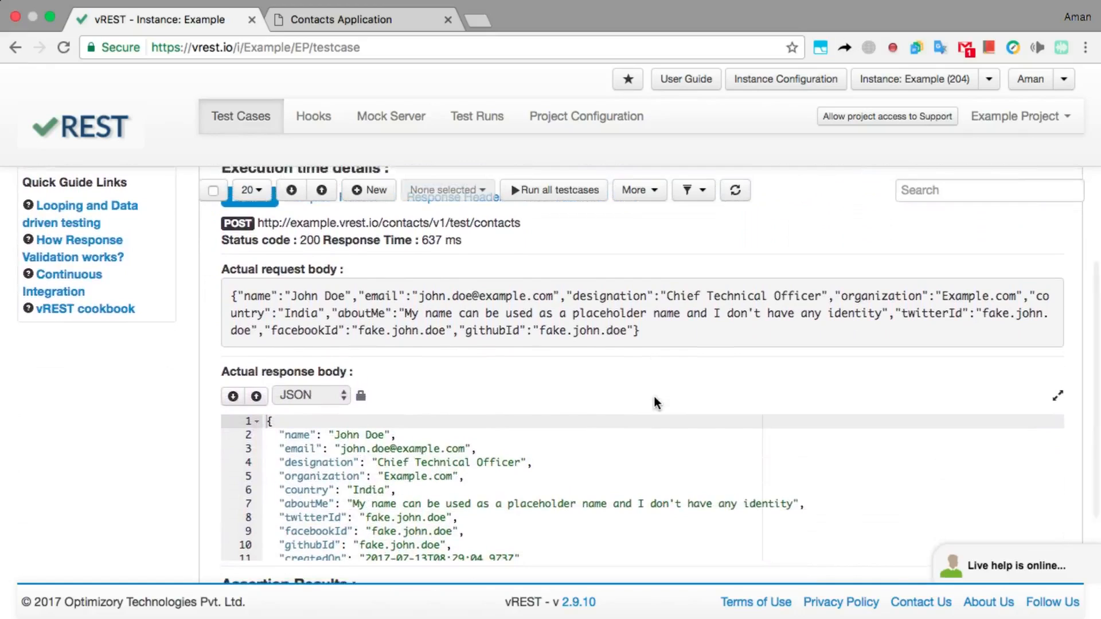
pyautogui.scroll(2, 657, 403)
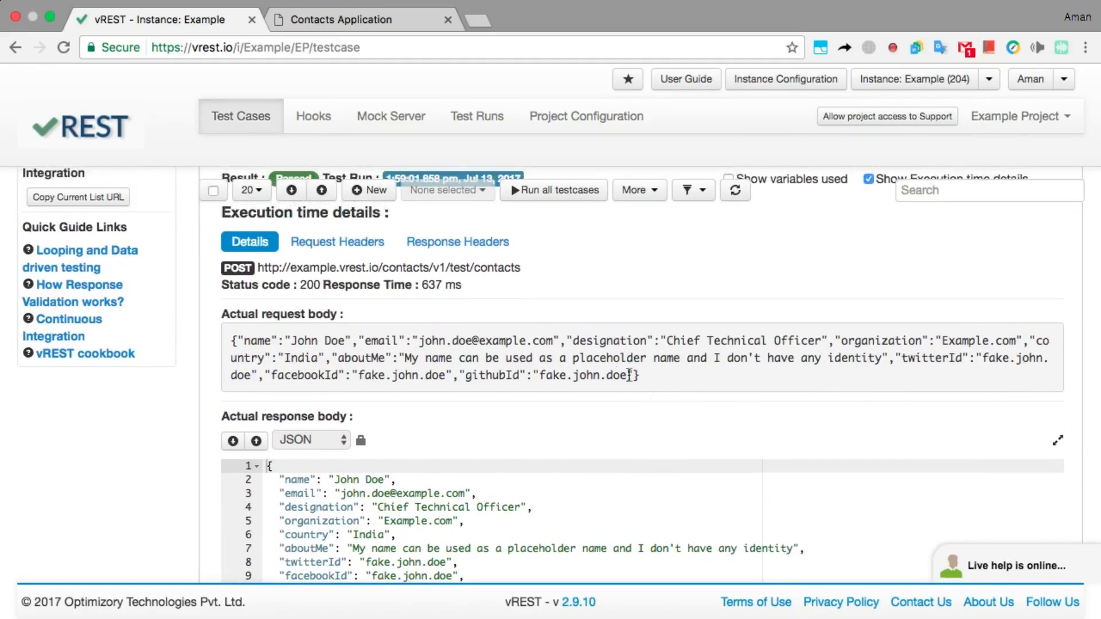
pyautogui.click(360, 243)
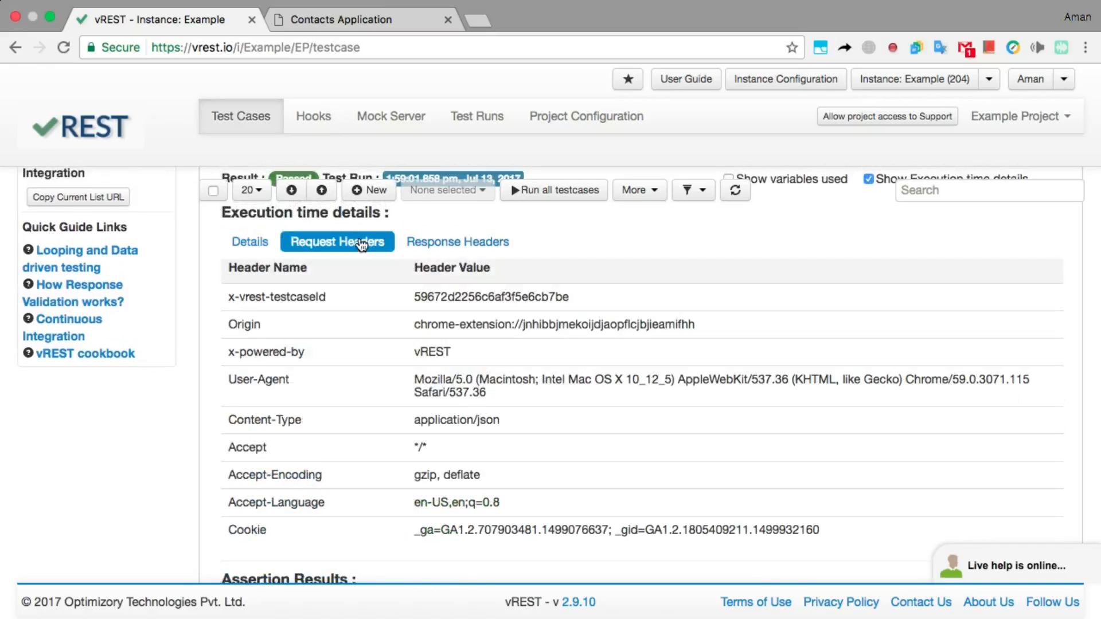
pyautogui.click(417, 242)
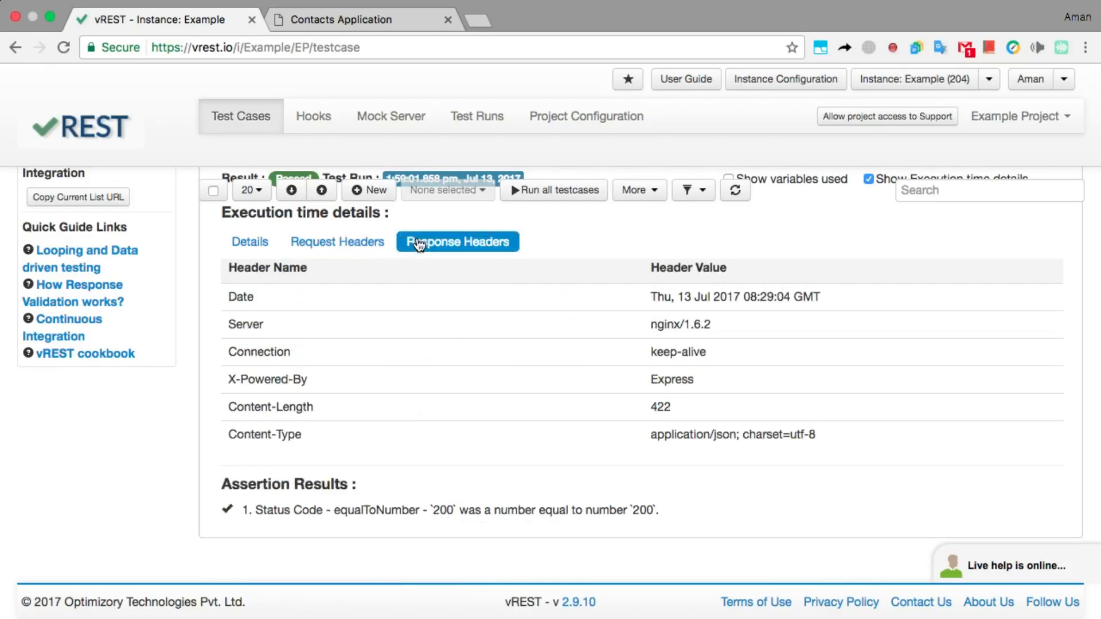
pyautogui.click(247, 243)
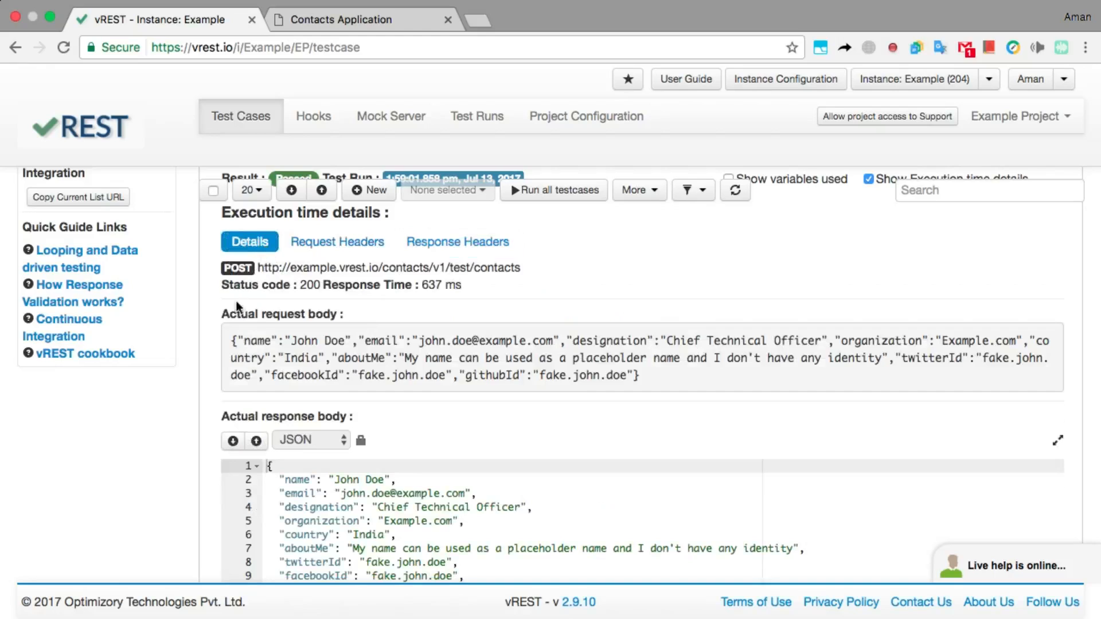
pyautogui.scroll(-3, 186, 429)
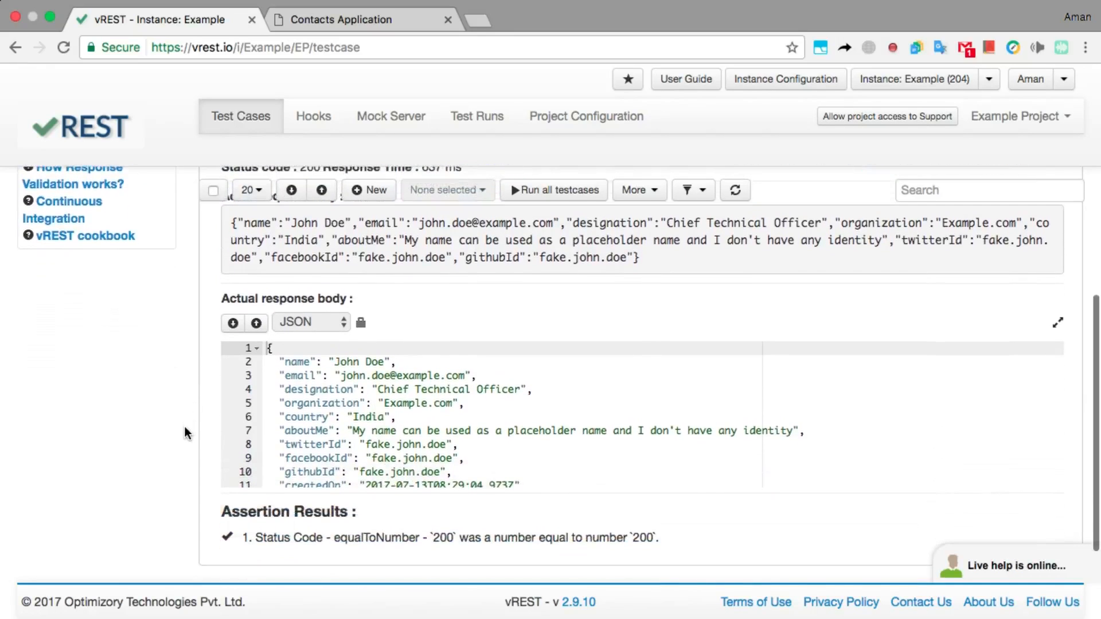
pyautogui.scroll(10, 212, 456)
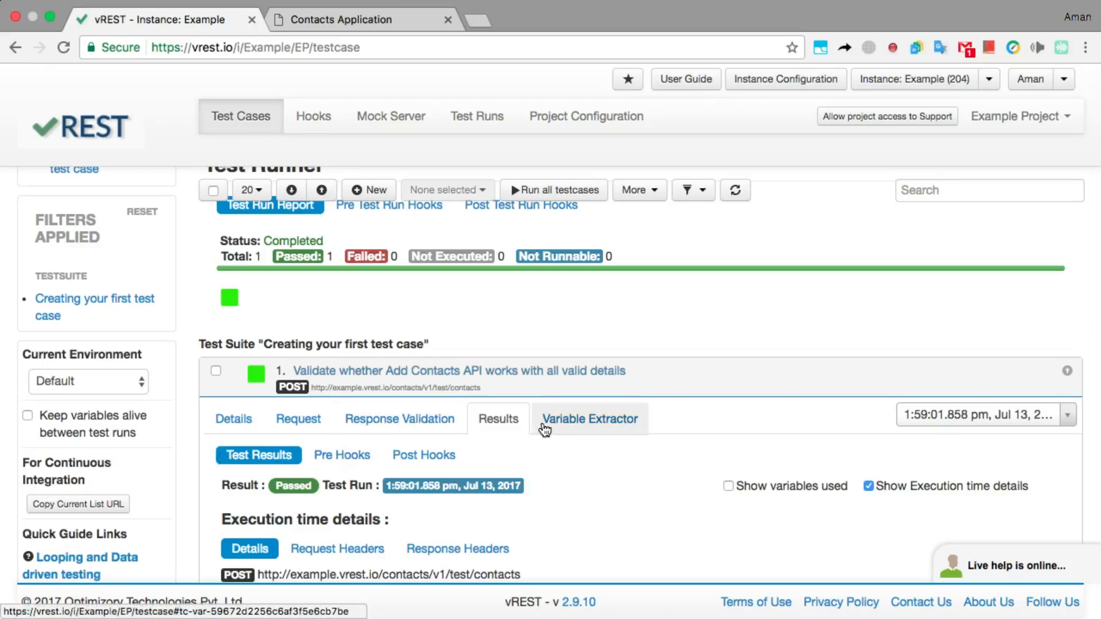
# Add an API response variable named contactId with the path _id to the test case, and collapse the test case
pyautogui.click(545, 429)
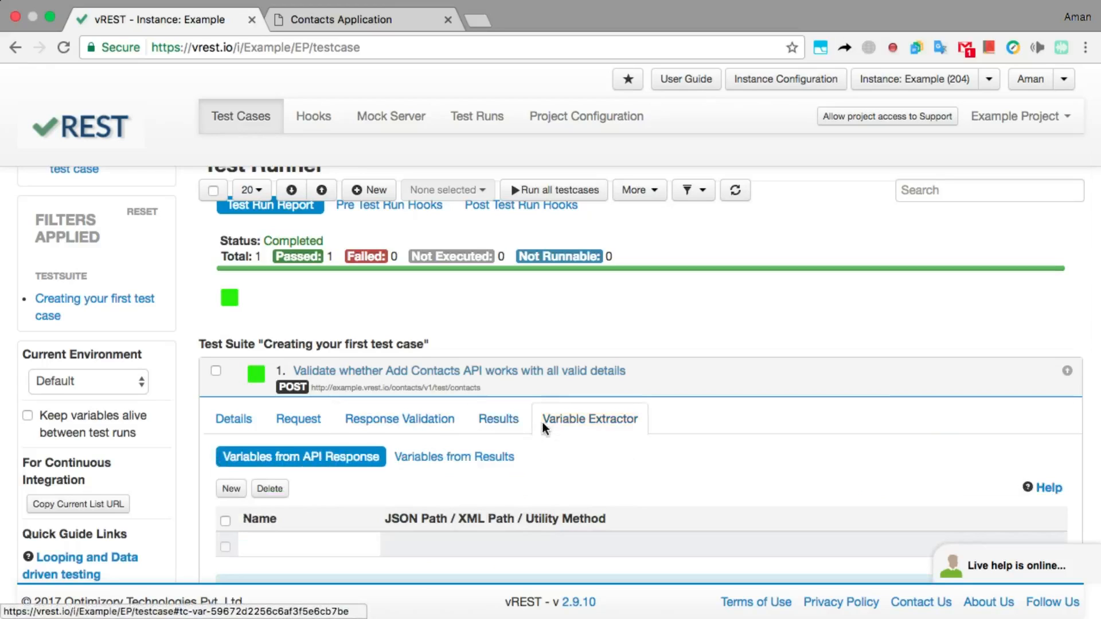
pyautogui.scroll(-5, 542, 427)
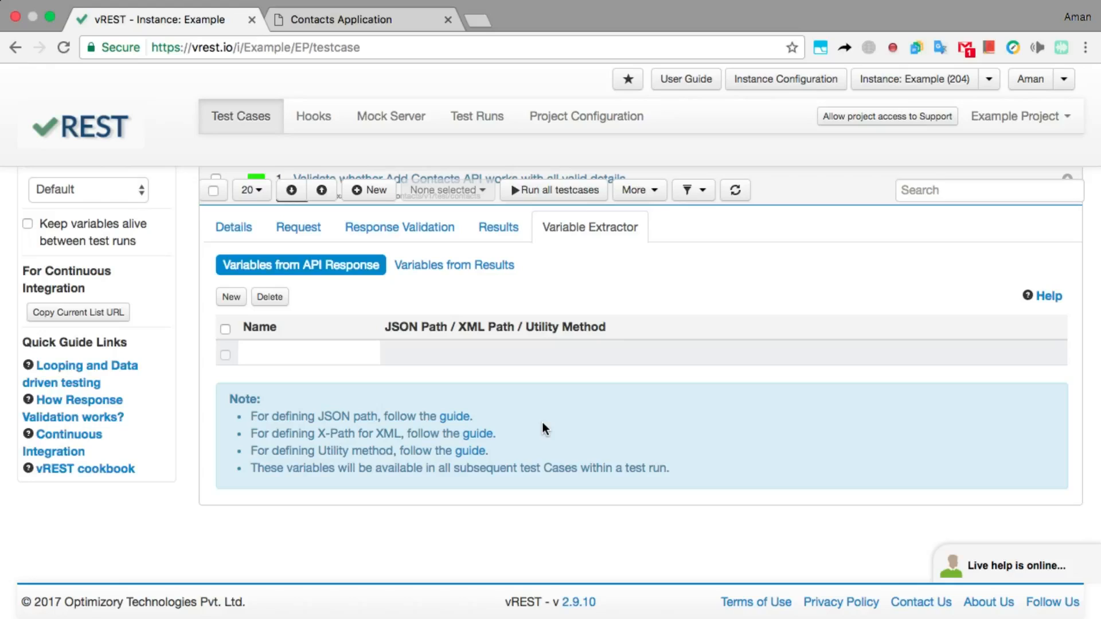
pyautogui.write('contactId')
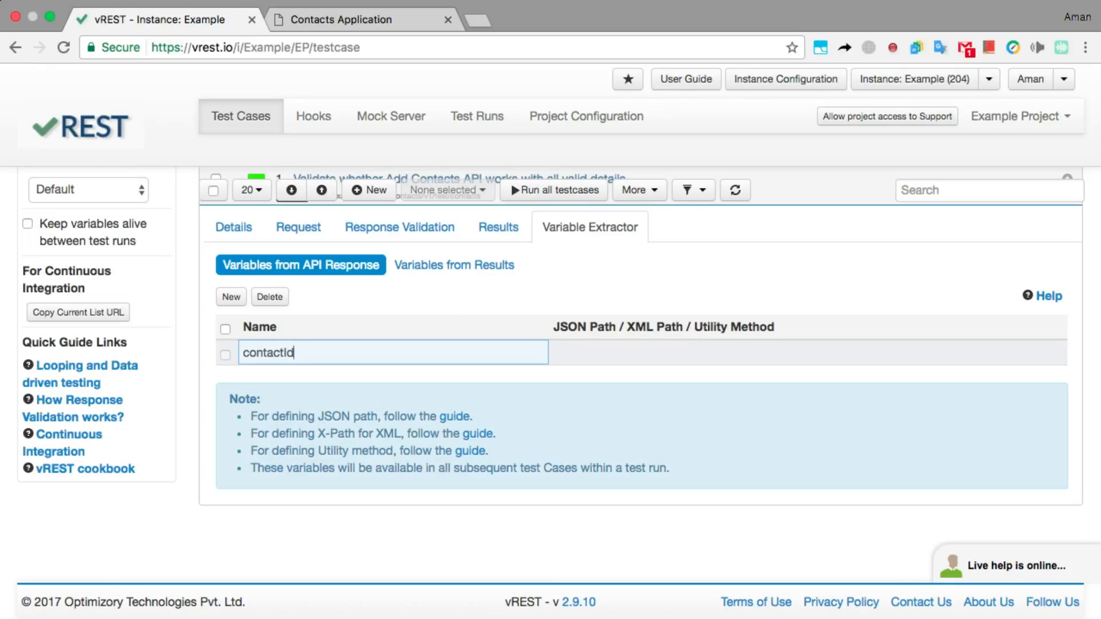
pyautogui.click(578, 352)
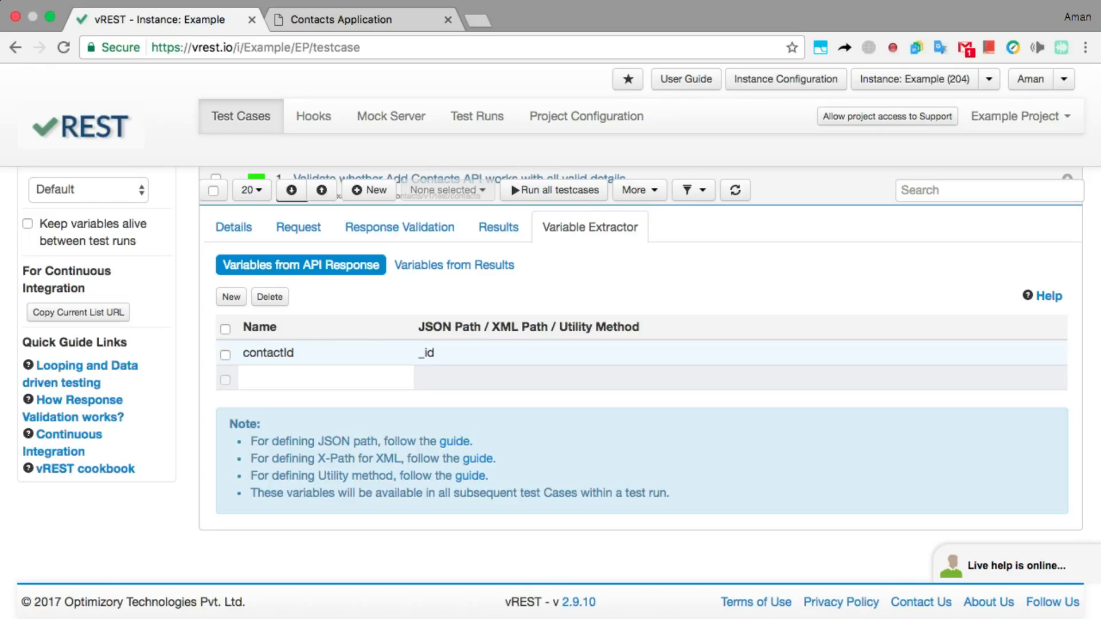
pyautogui.scroll(3, 678, 305)
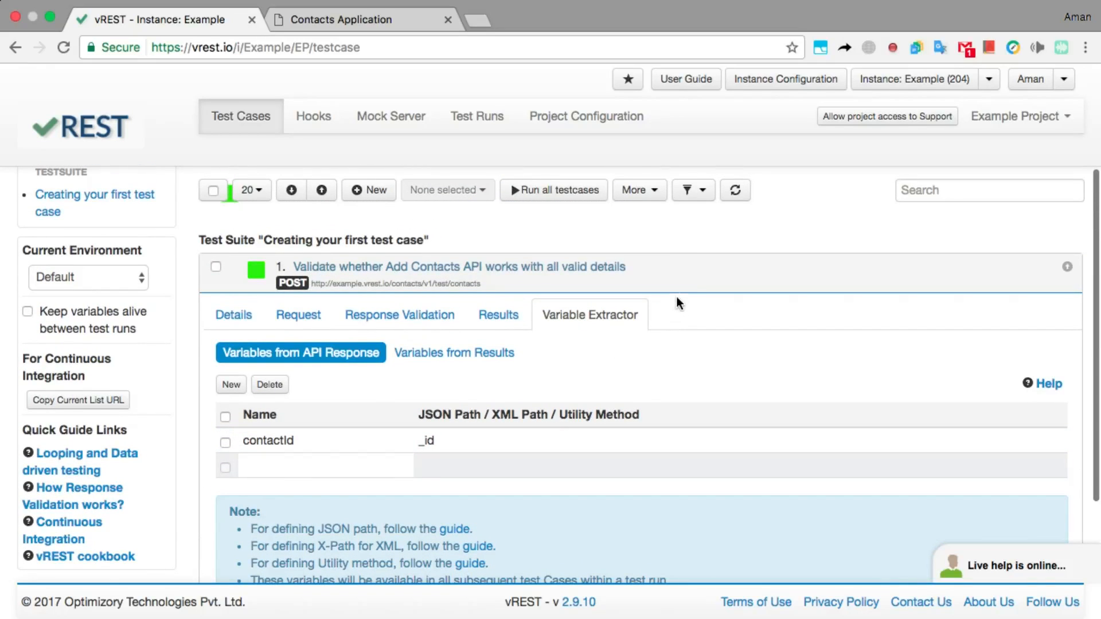
pyautogui.click(686, 277)
pyautogui.scroll(2, 688, 281)
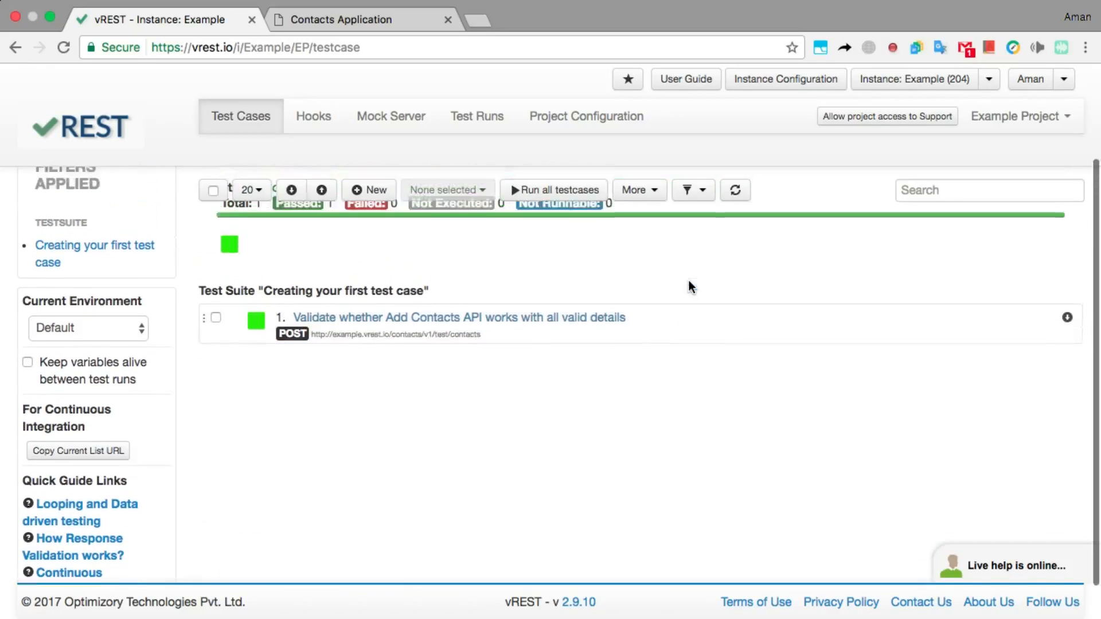
pyautogui.scroll(2, 689, 281)
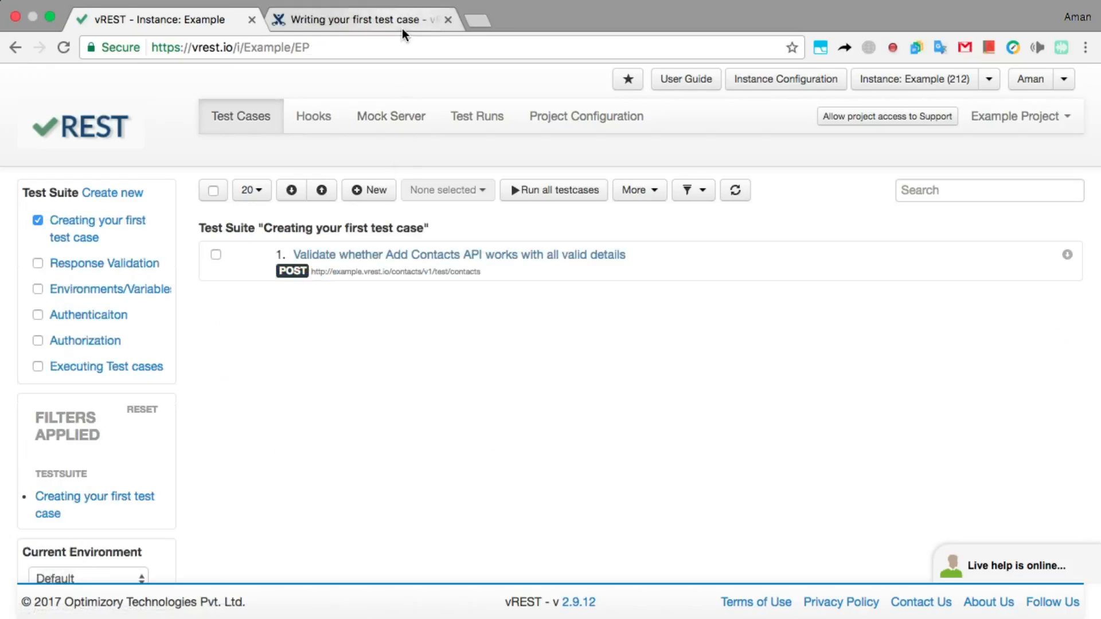
# Switch to the "Writing your first test case" documentation page and look over the vREST Cookbook topics
pyautogui.click(401, 28)
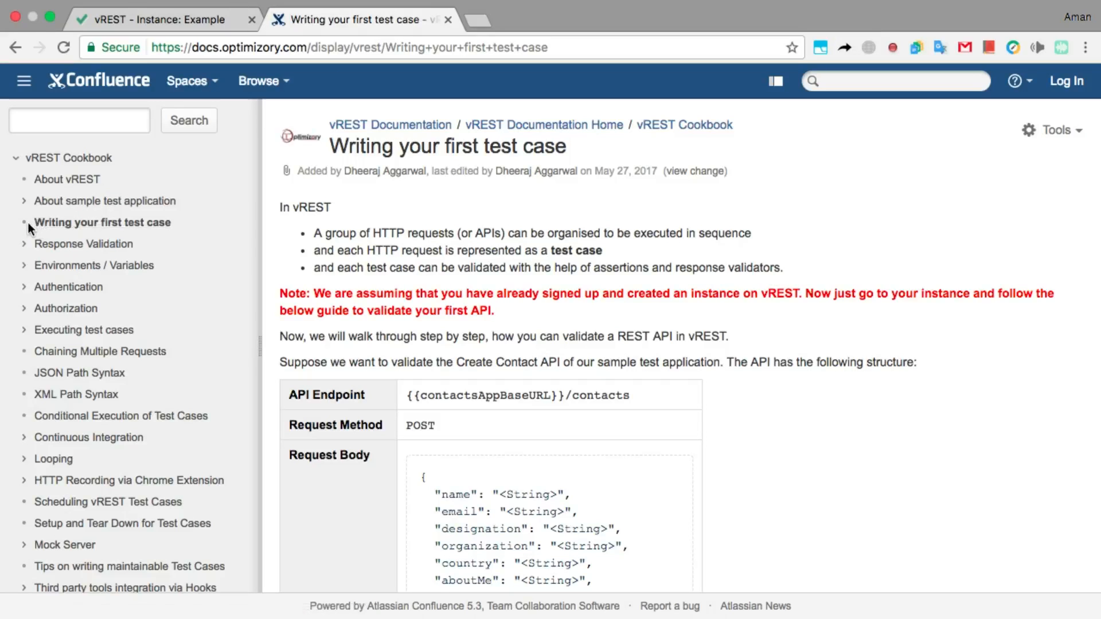
pyautogui.scroll(5, 30, 225)
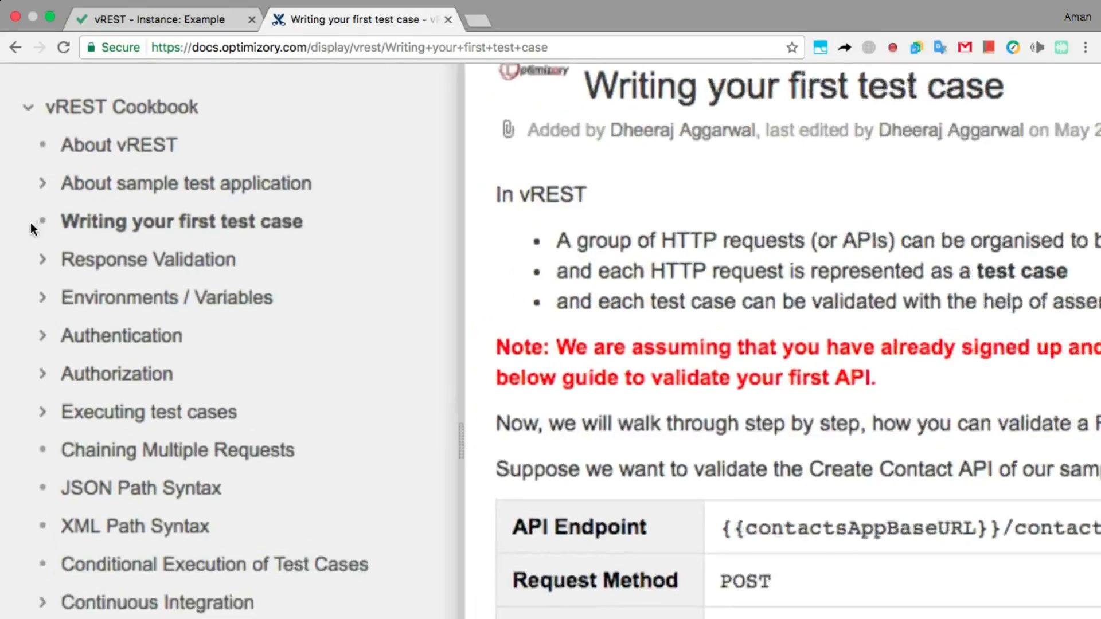